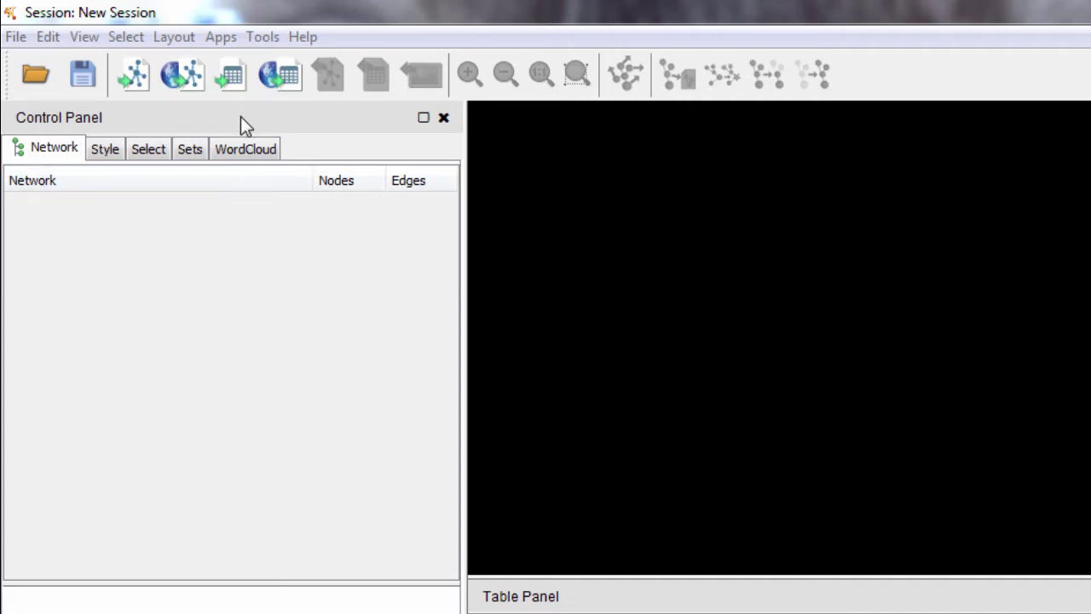
Step: Search the App Store for 'metscape' and install the MetScape app
{"action": "left_click", "coordinate": [223, 36]}
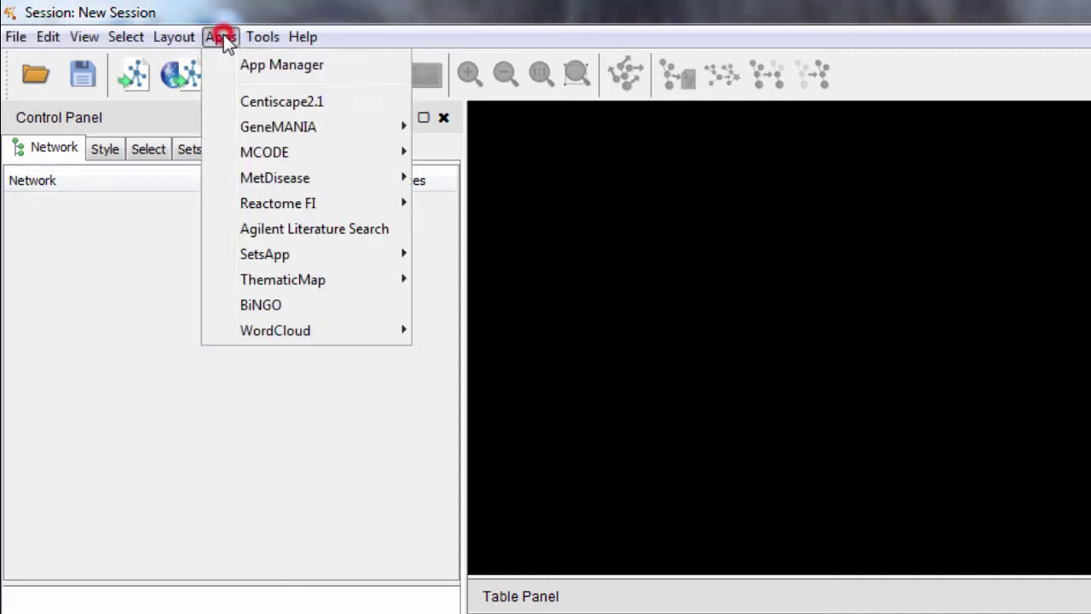
{"action": "left_click", "coordinate": [232, 65]}
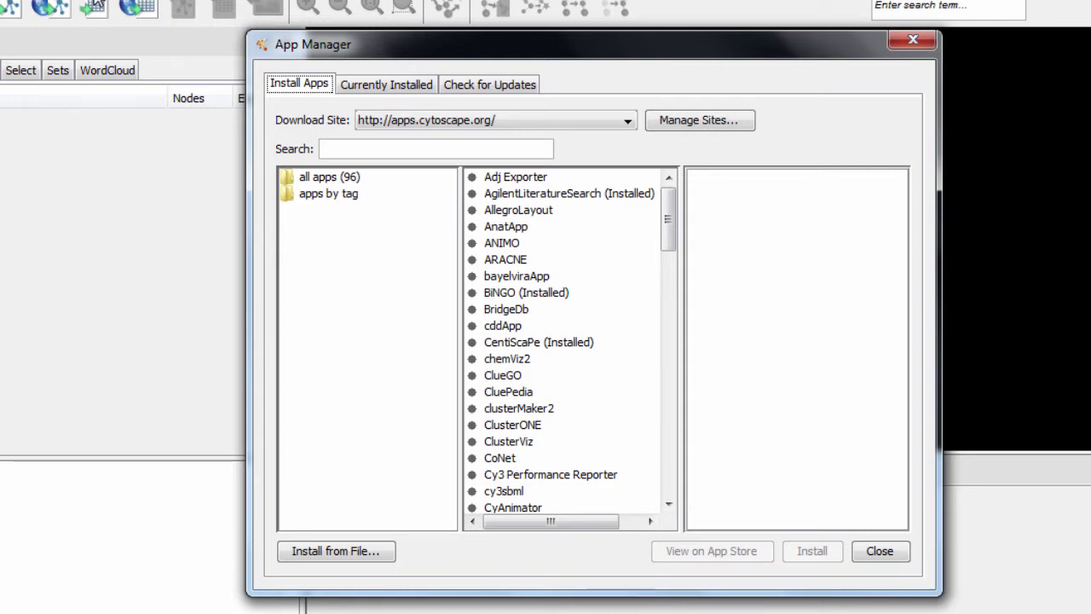
{"action": "left_click", "coordinate": [329, 148]}
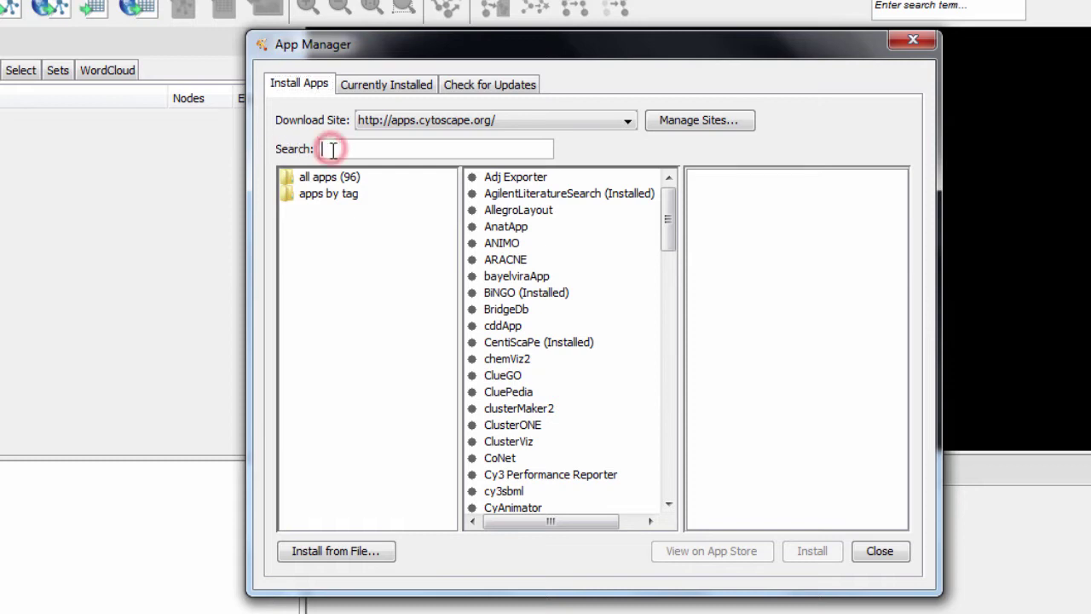
{"action": "type", "text": "metscape"}
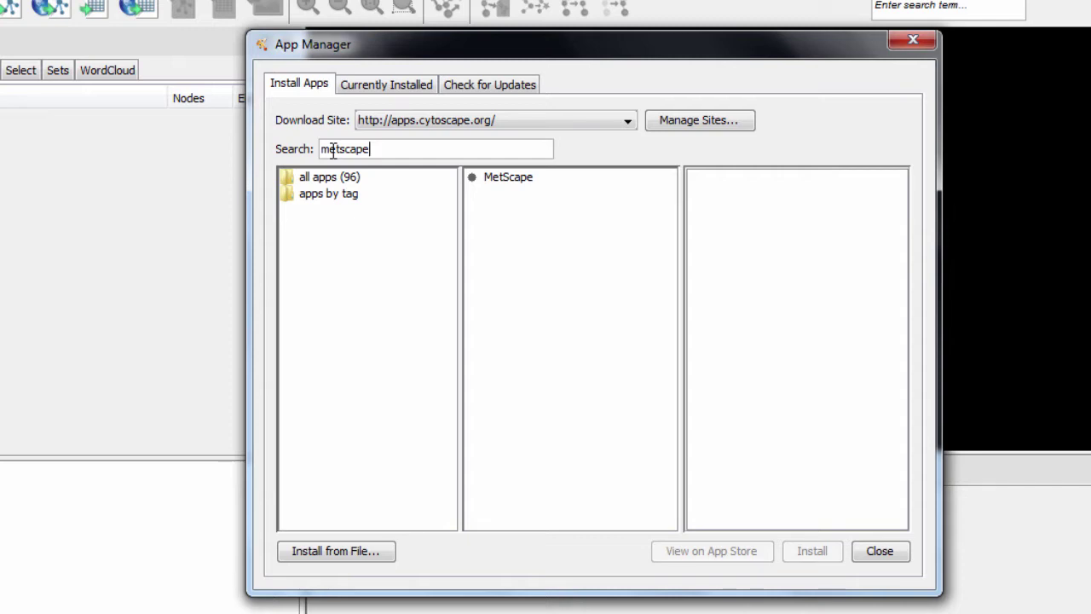
{"action": "left_click", "coordinate": [499, 184]}
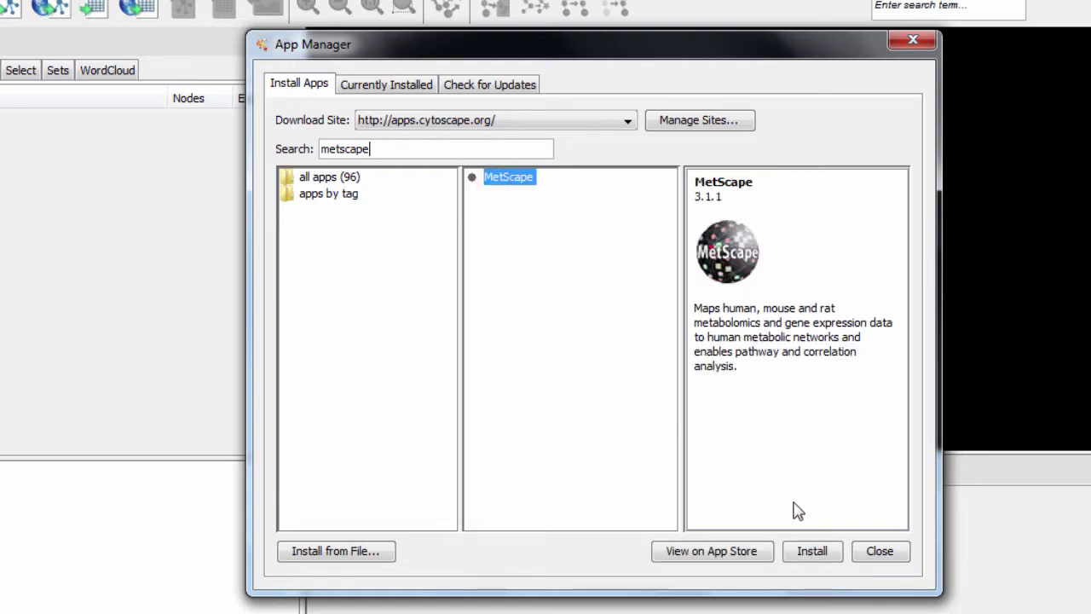
{"action": "left_click", "coordinate": [814, 551]}
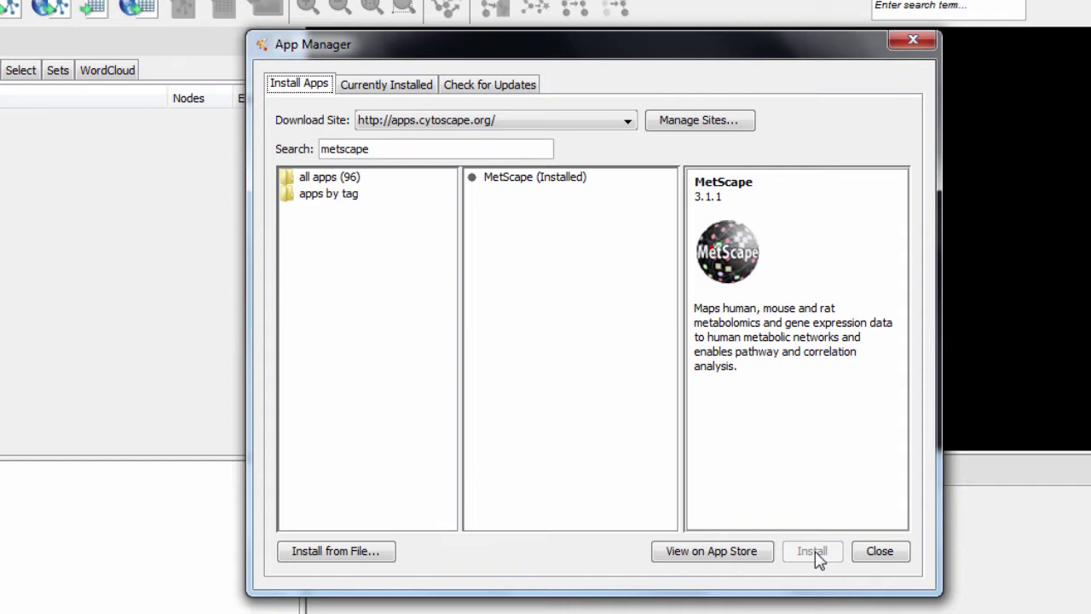
Step: Close the App Manager and bring up the Apps menu's MetScape options
{"action": "left_click", "coordinate": [863, 550]}
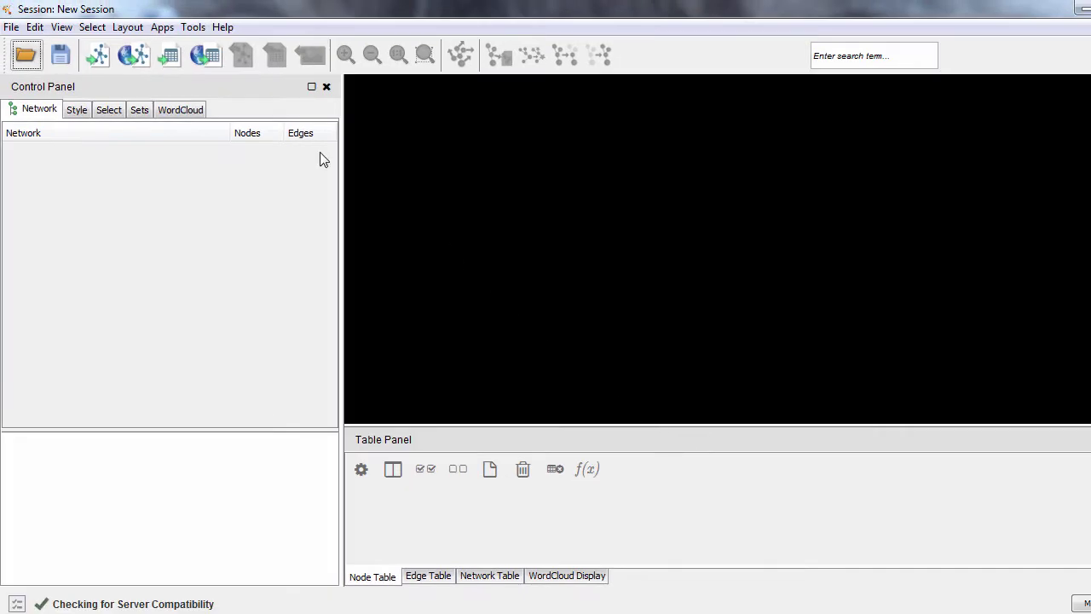
{"action": "left_click", "coordinate": [162, 26]}
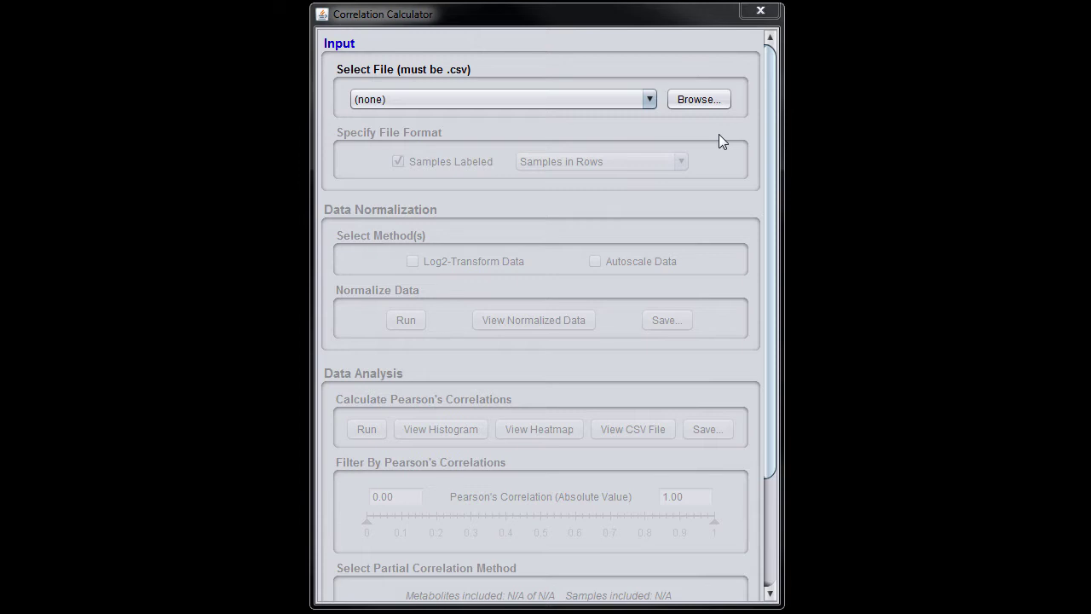
Step: Load aminoacids.csv as the Correlation Calculator input file
{"action": "left_click", "coordinate": [699, 102]}
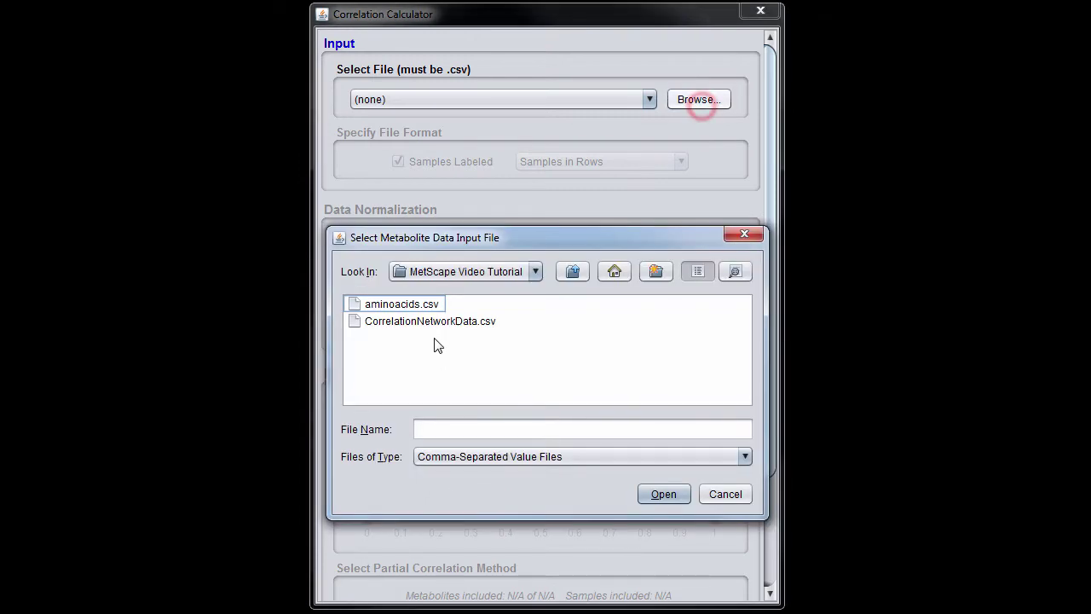
{"action": "double_click", "coordinate": [400, 304]}
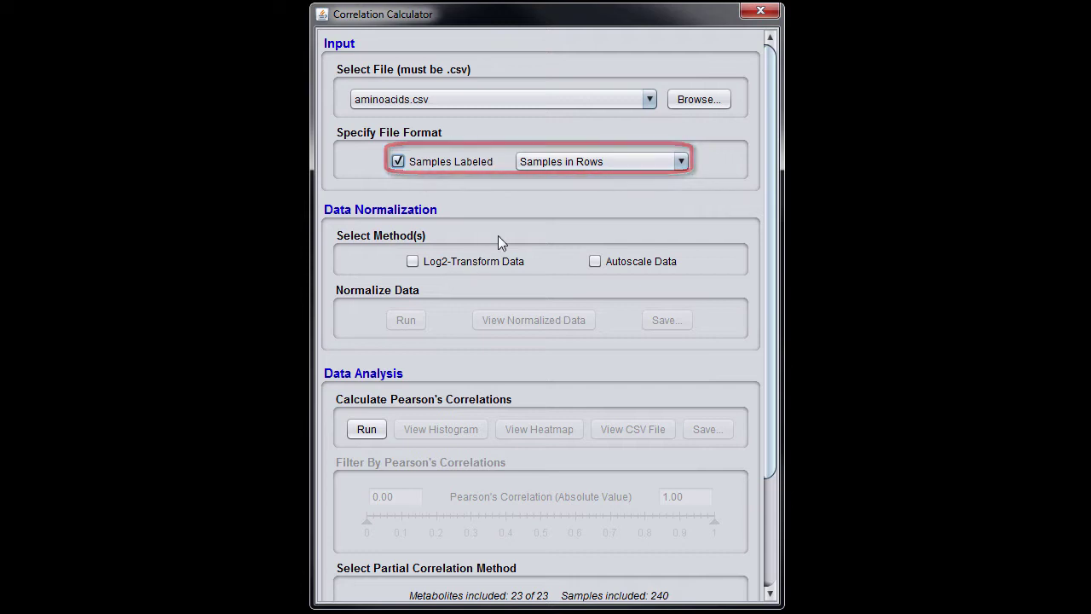
Step: Normalize the data with samples in rows, using log2 transformation and autoscaling
{"action": "left_click", "coordinate": [682, 162]}
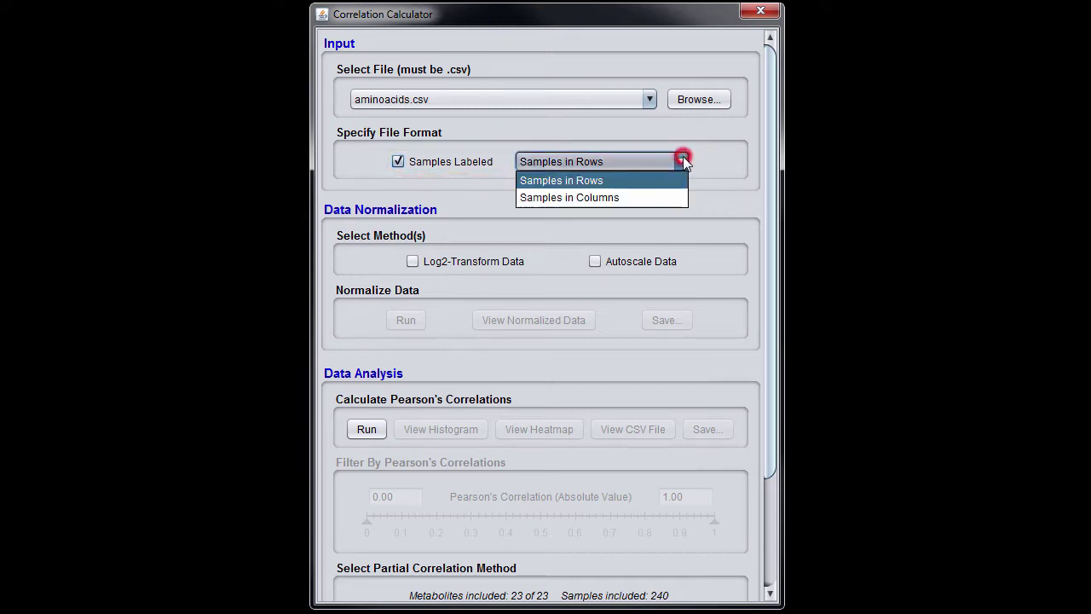
{"action": "left_click", "coordinate": [602, 181]}
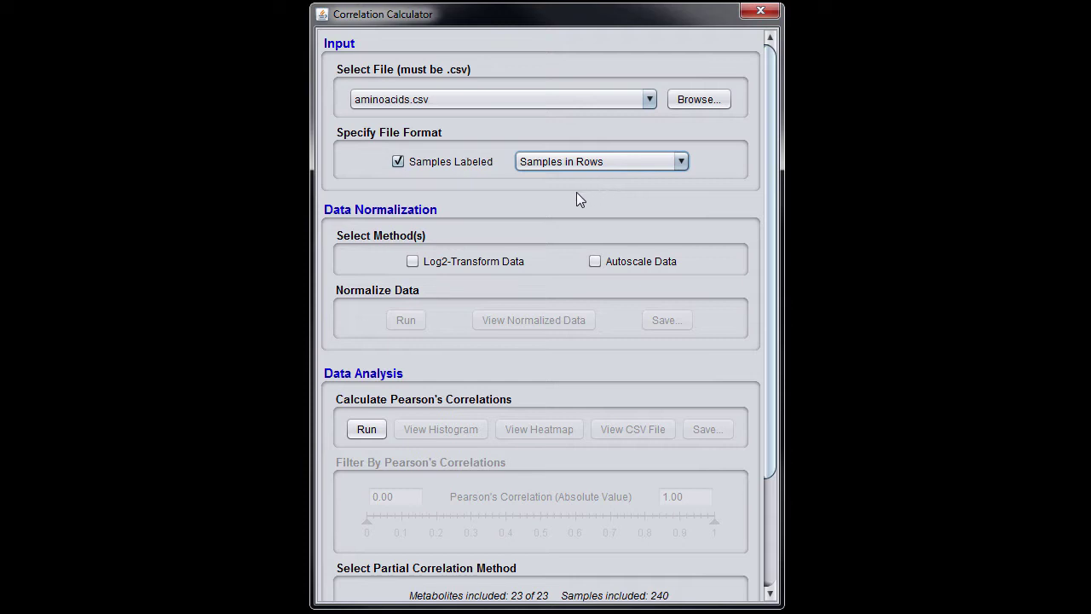
{"action": "left_click", "coordinate": [414, 262]}
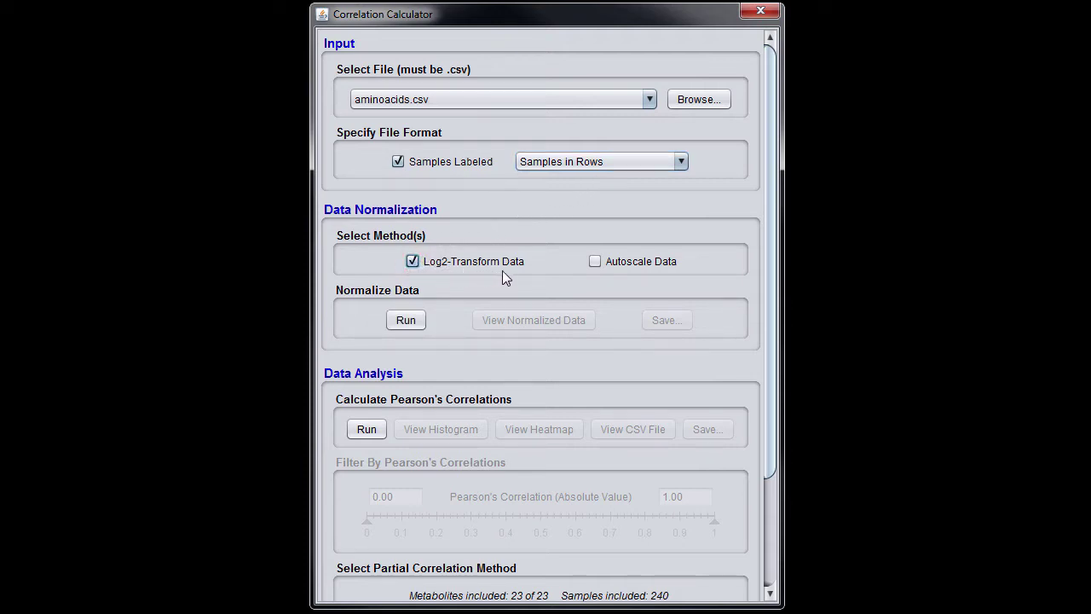
{"action": "left_click", "coordinate": [593, 262]}
{"action": "left_click", "coordinate": [406, 319]}
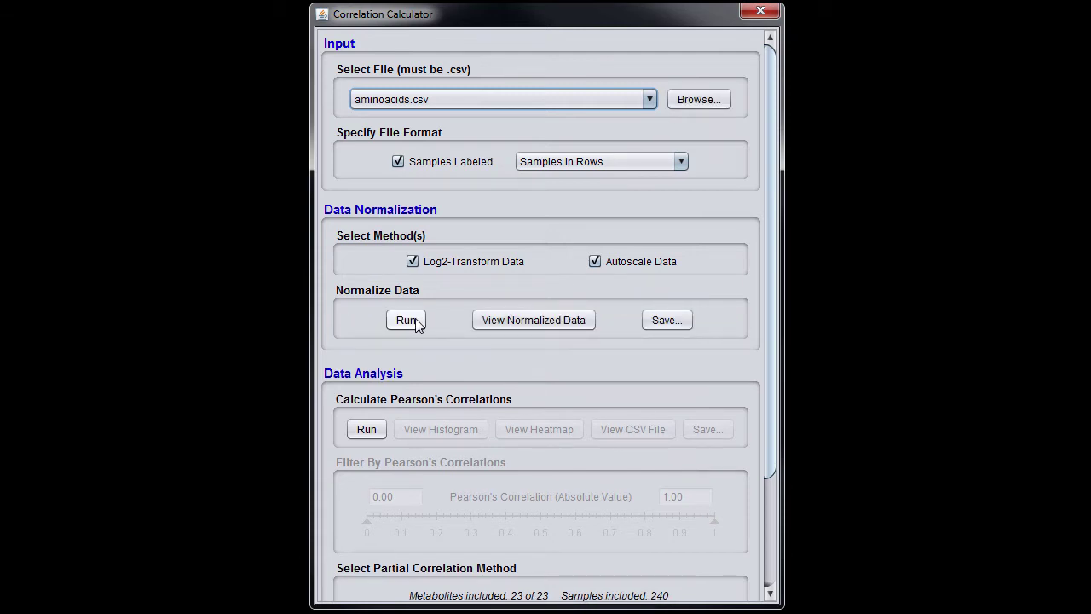
{"action": "left_click", "coordinate": [505, 325]}
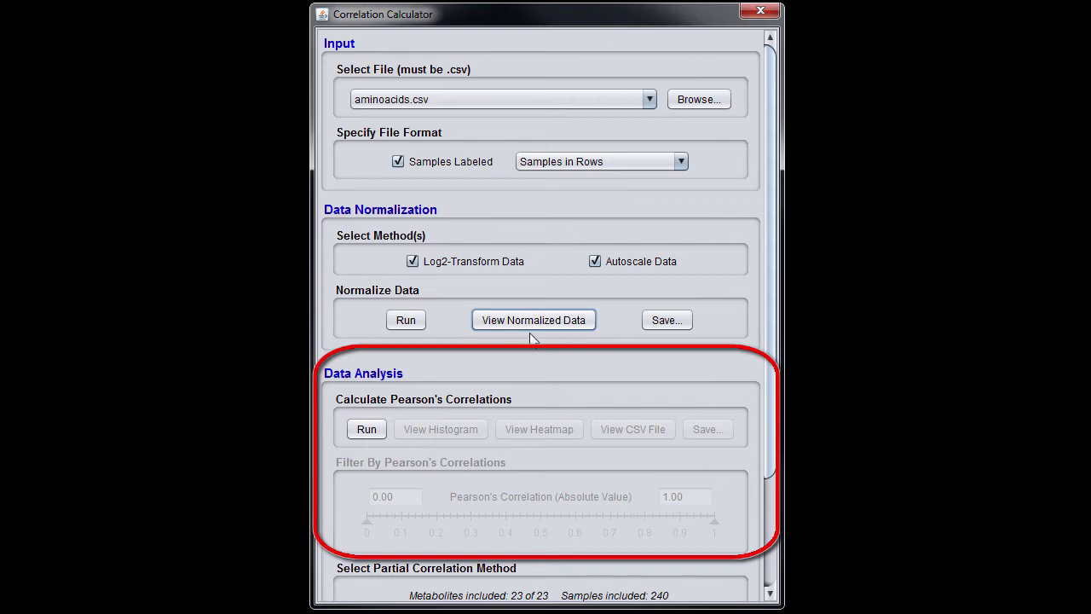
Step: Calculate Pearson's correlations and display them as a clustered heatmap
{"action": "left_click", "coordinate": [375, 433]}
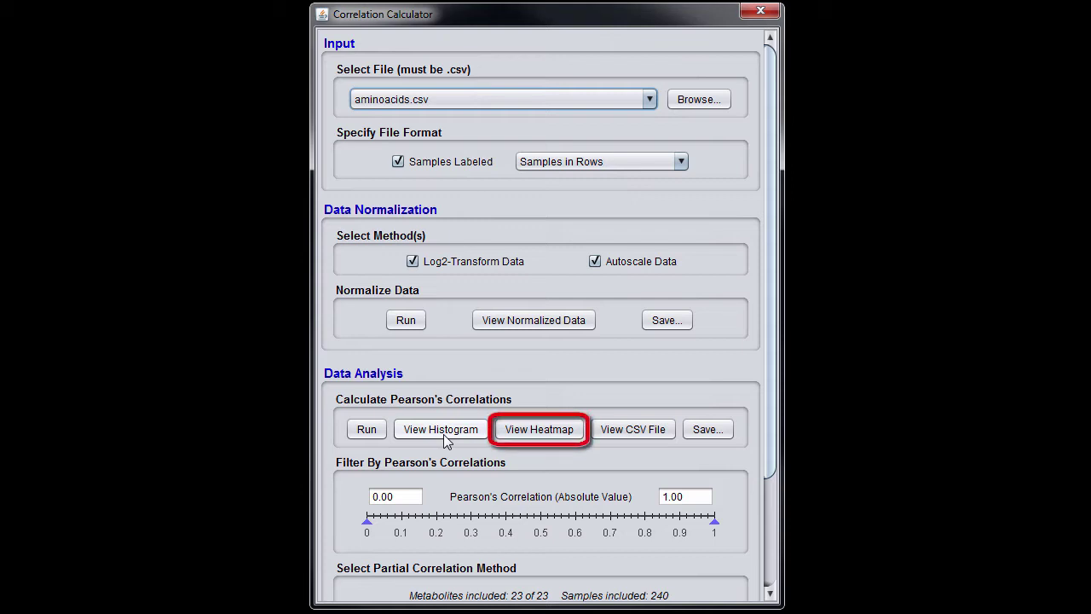
{"action": "left_click", "coordinate": [537, 432]}
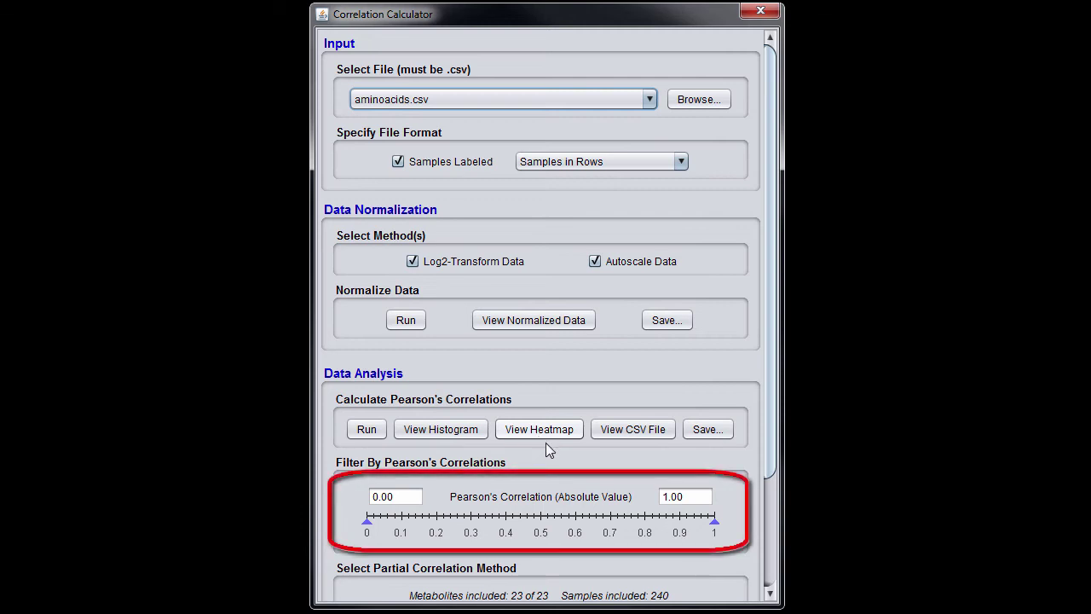
Step: Lower the heatmap's upper correlation cutoff to 0.81
{"action": "left_click", "coordinate": [714, 523]}
{"action": "mouse_move", "coordinate": [714, 523]}
{"action": "left_mouse_down"}
{"action": "mouse_move", "coordinate": [629, 523]}
{"action": "mouse_move", "coordinate": [716, 526]}
{"action": "left_mouse_up"}
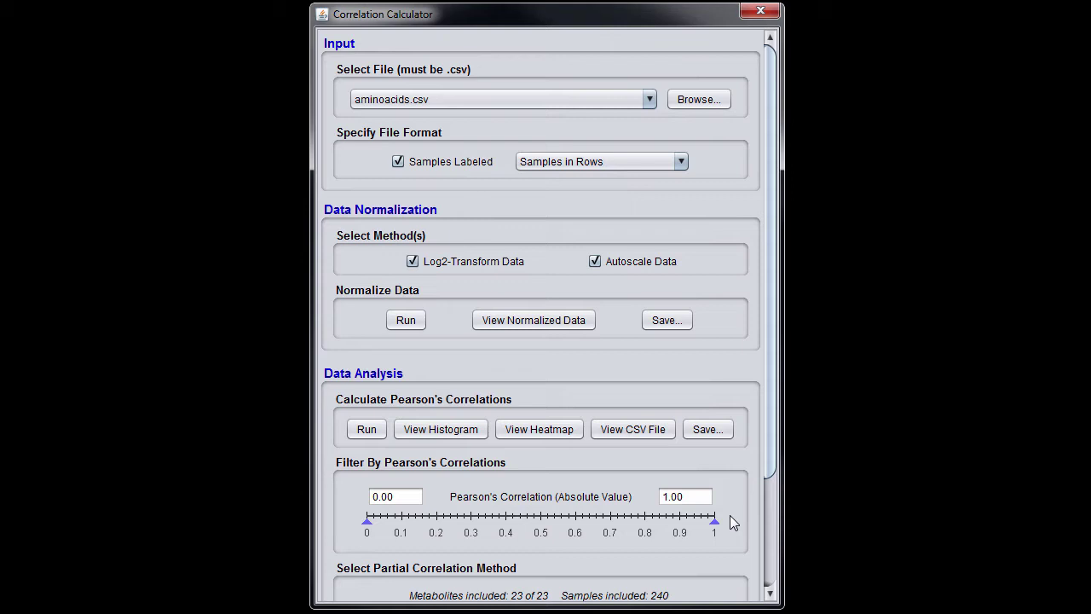
{"action": "left_click_drag", "start_coordinate": [764, 468], "coordinate": [772, 591]}
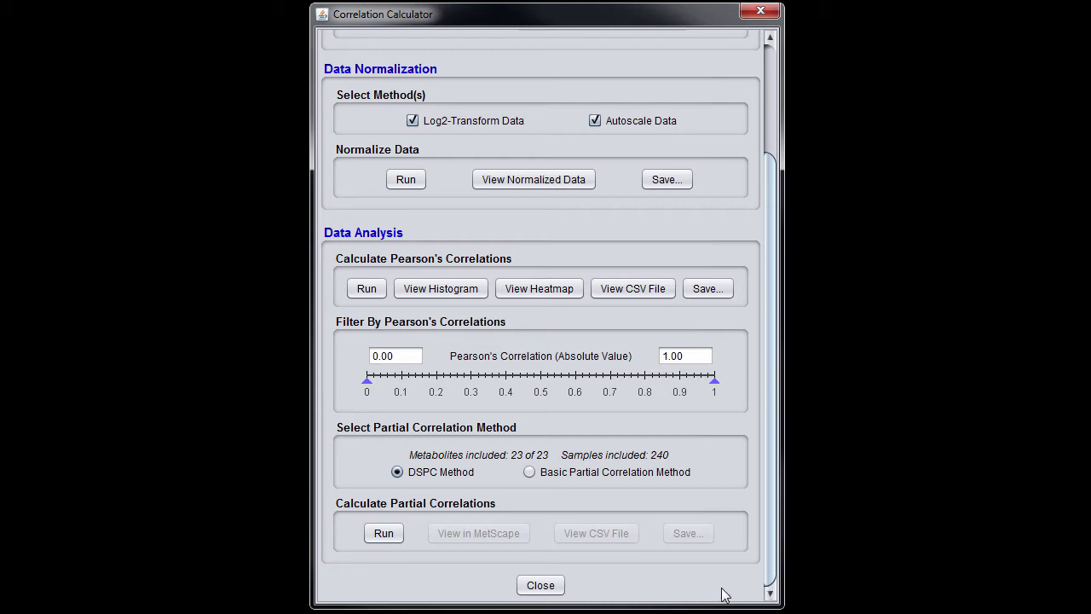
Step: Calculate DSPC partial correlations and send the resulting network to MetScape
{"action": "left_click", "coordinate": [398, 471]}
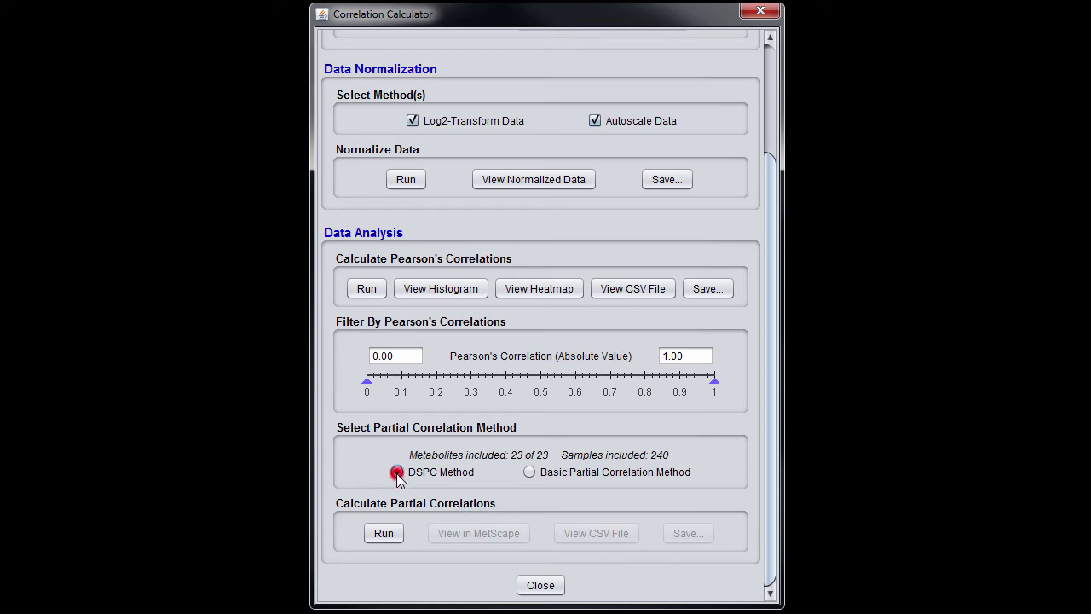
{"action": "left_click", "coordinate": [384, 534]}
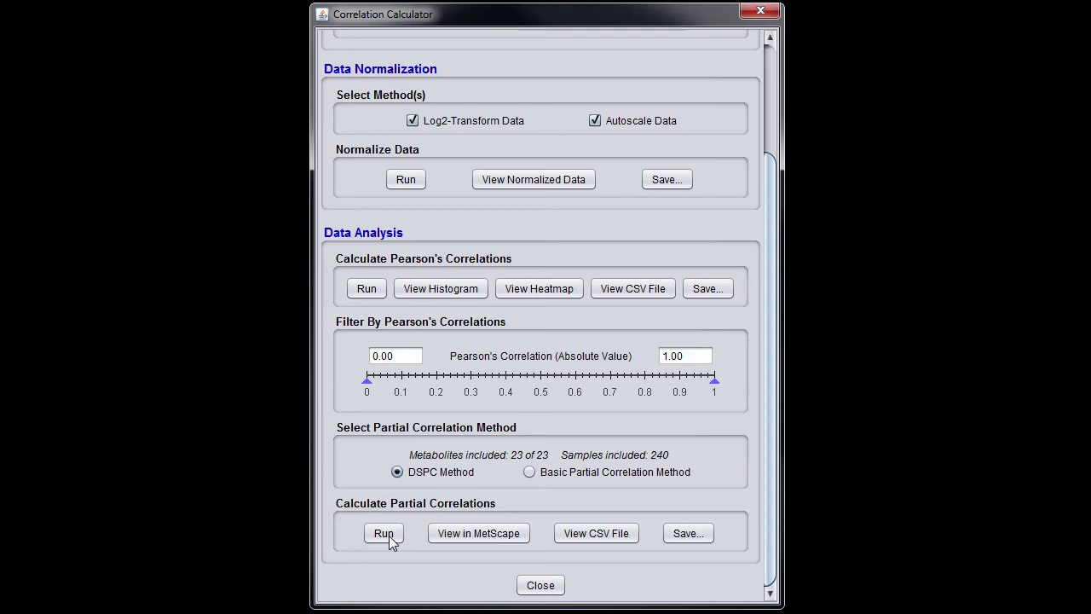
{"action": "left_click", "coordinate": [476, 537]}
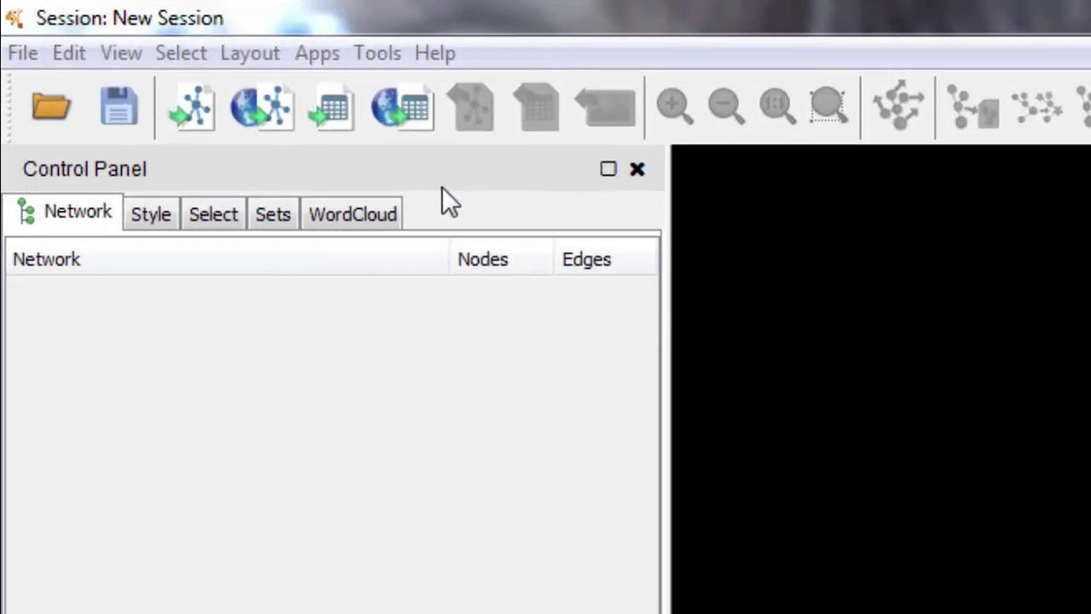
Step: Start MetScape's correlation-based Build Network option from the Apps menu
{"action": "left_click", "coordinate": [327, 59]}
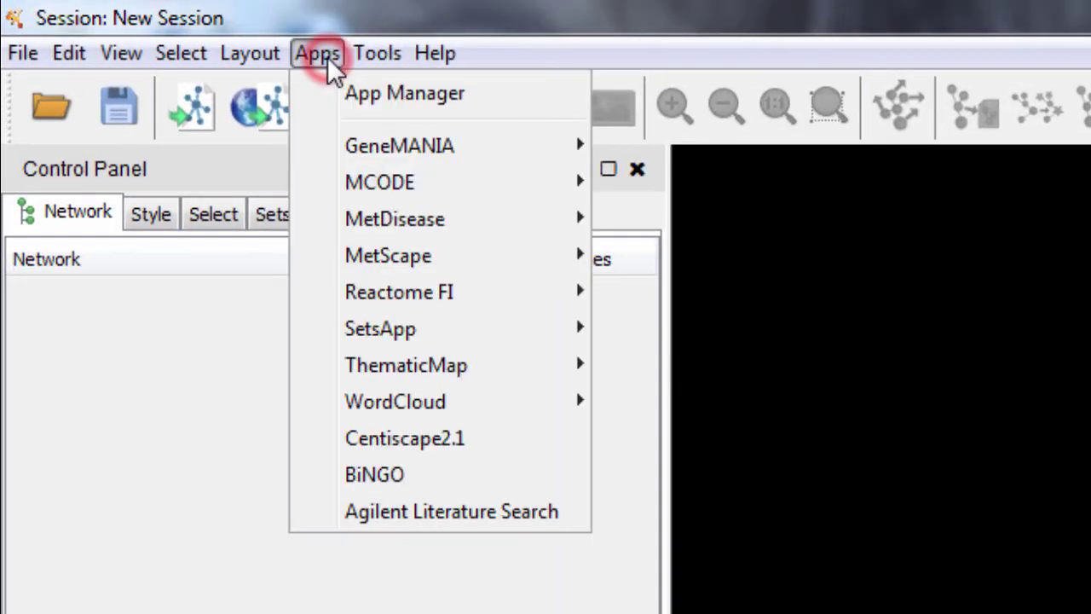
{"action": "left_click", "coordinate": [328, 255]}
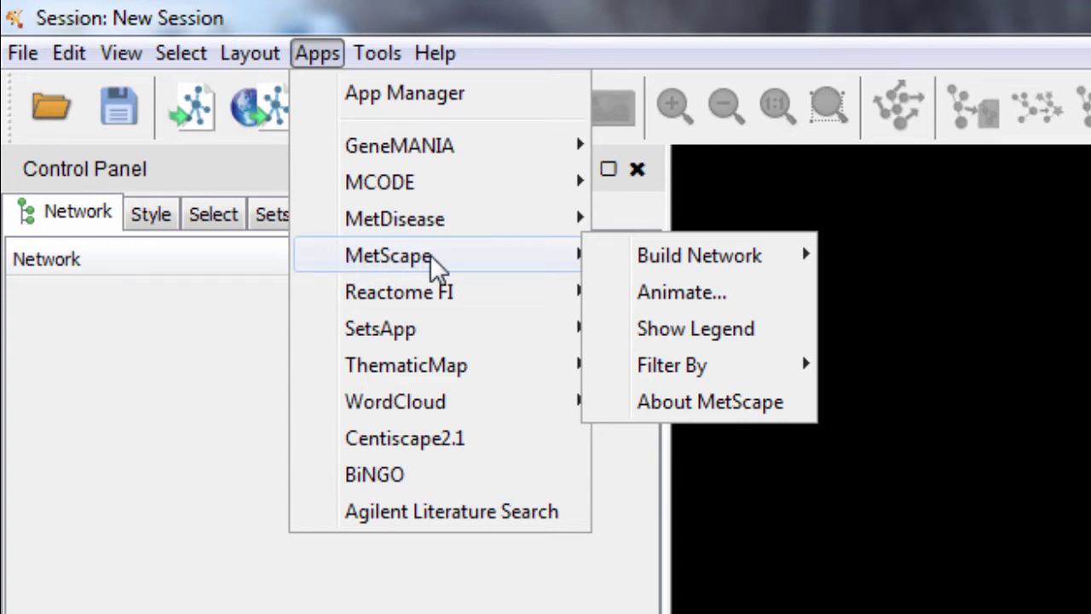
{"action": "mouse_move", "coordinate": [699, 256]}
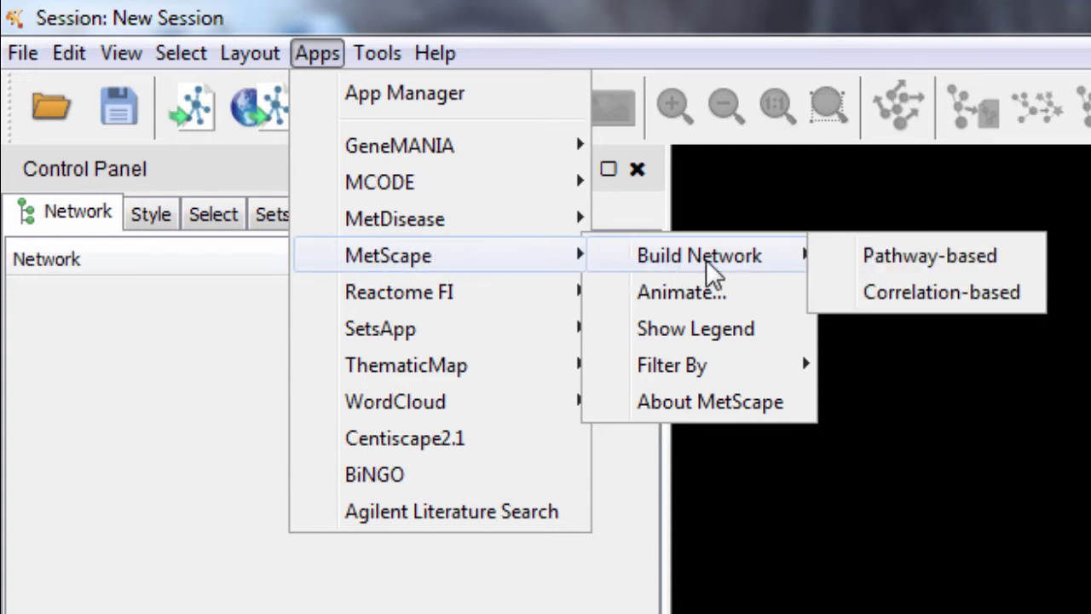
{"action": "left_click", "coordinate": [839, 293]}
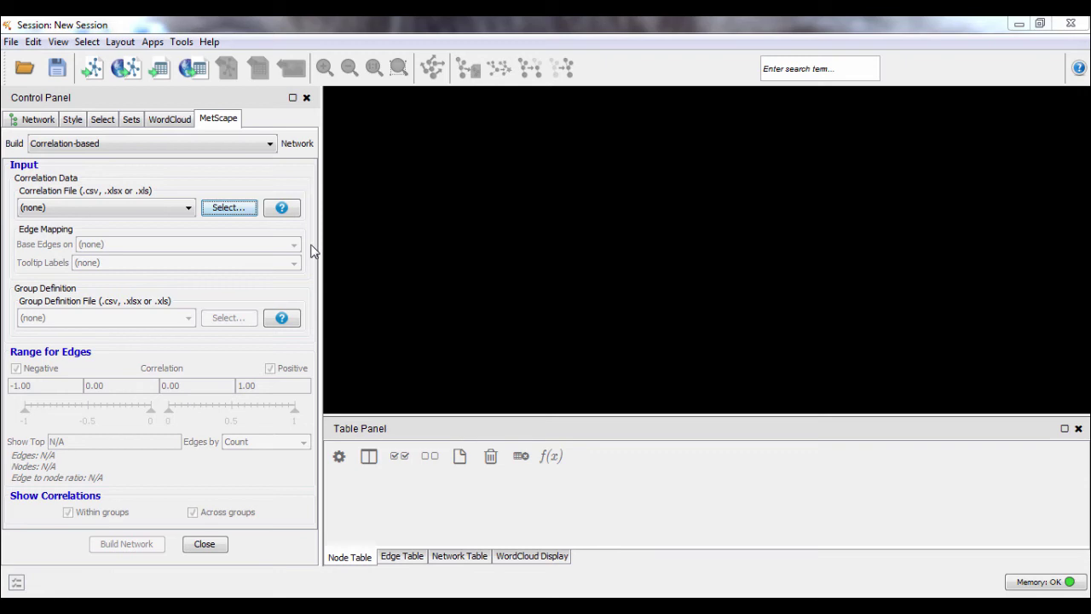
Step: Import CorrelationNetworkData.csv as the correlation file
{"action": "left_click", "coordinate": [236, 209]}
{"action": "left_click", "coordinate": [439, 214]}
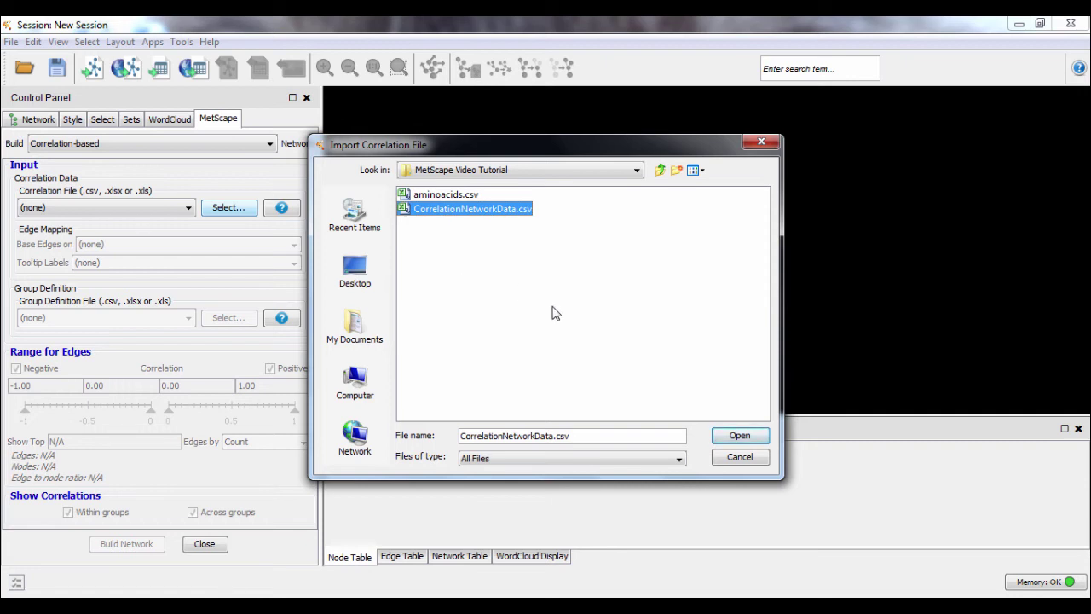
{"action": "left_click", "coordinate": [735, 438]}
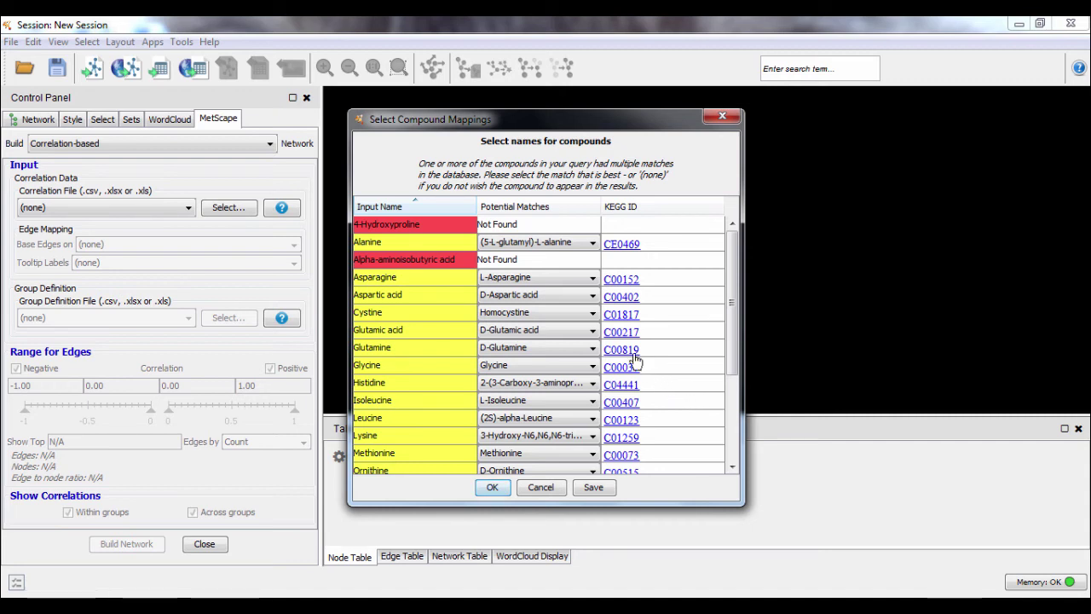
Step: Keep Homocystine as the Cystine match and accept the compound mappings
{"action": "left_click", "coordinate": [592, 312]}
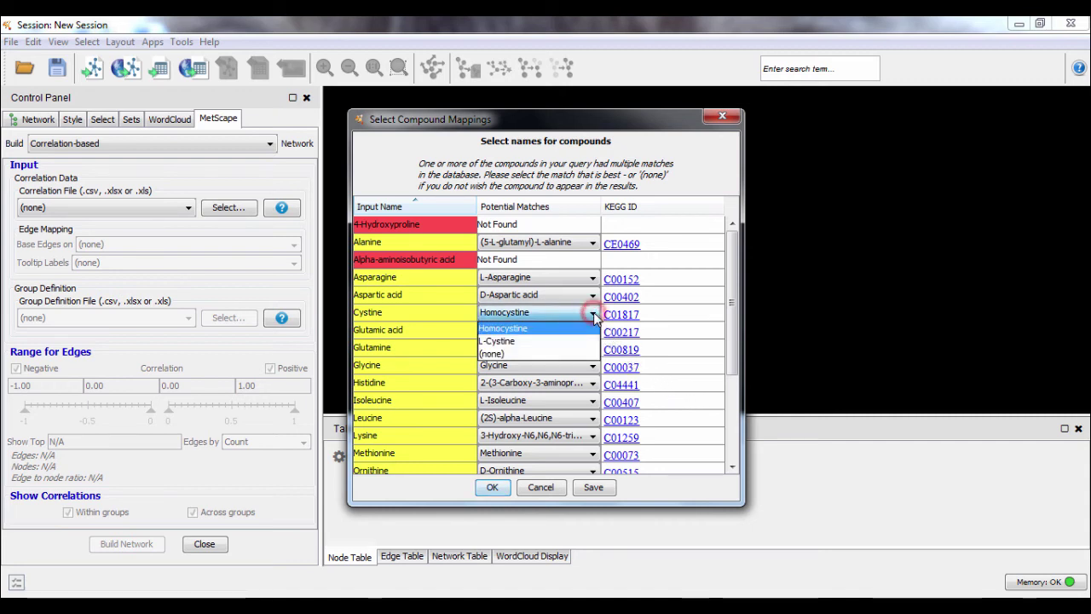
{"action": "left_click", "coordinate": [569, 331]}
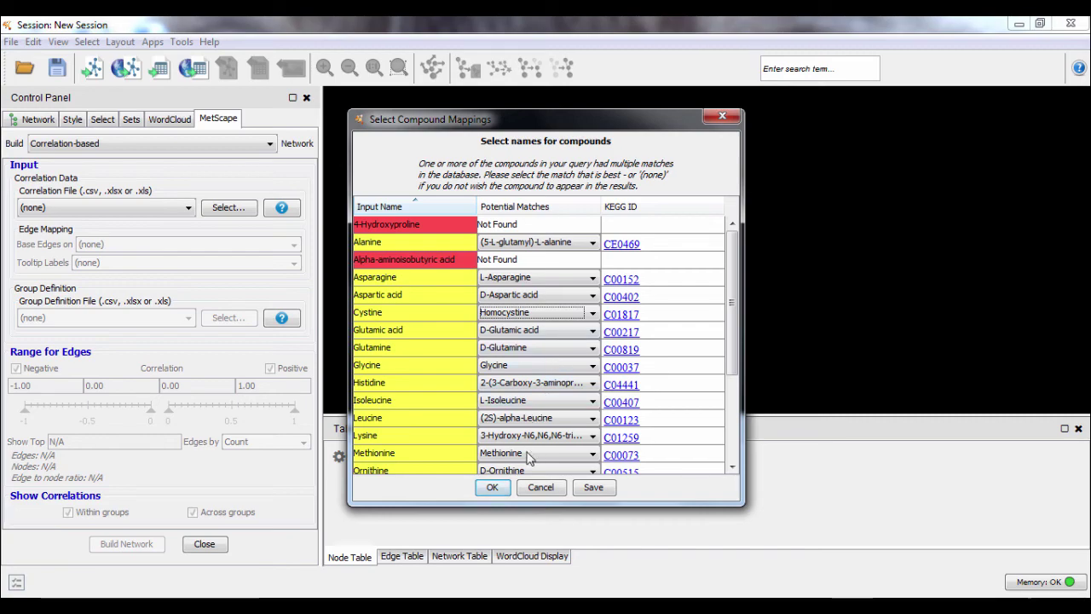
{"action": "left_click", "coordinate": [498, 487]}
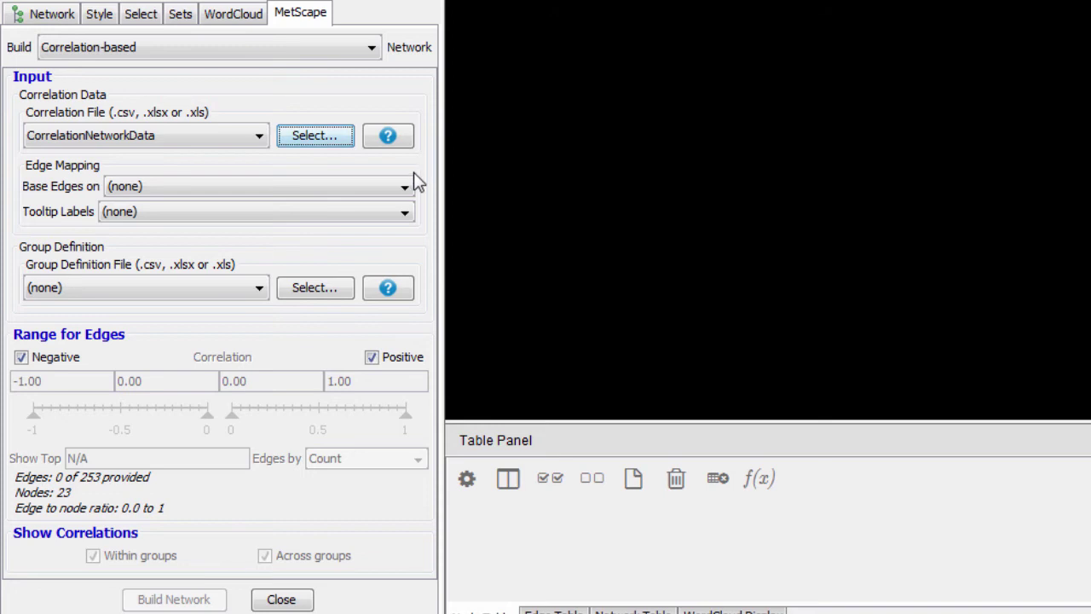
Step: Base edges on pcor and use pval for the edge tooltip labels
{"action": "left_click", "coordinate": [404, 188]}
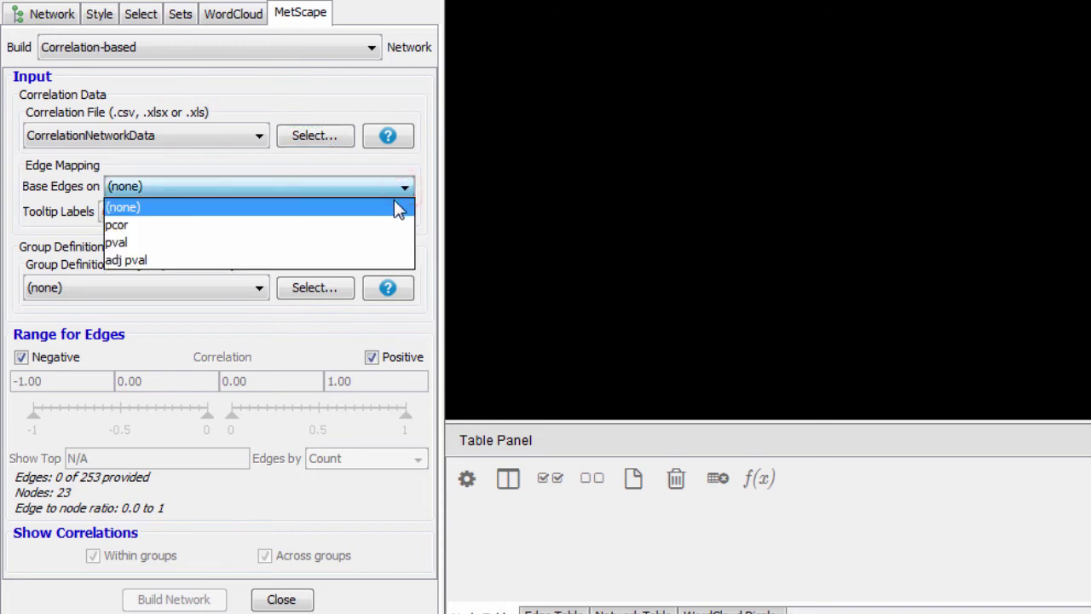
{"action": "left_click", "coordinate": [388, 223]}
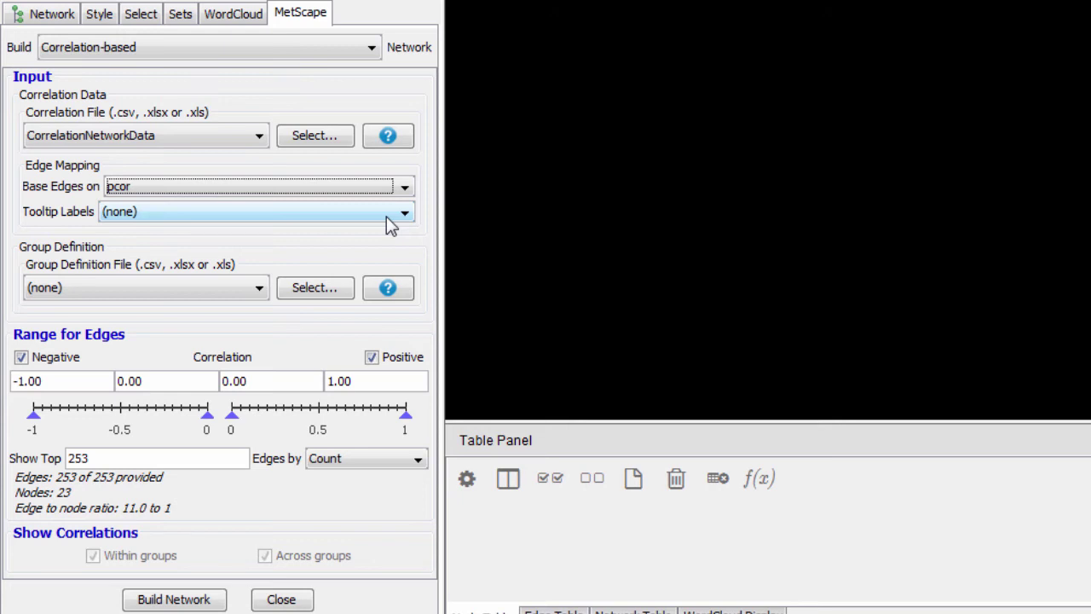
{"action": "left_click", "coordinate": [406, 218]}
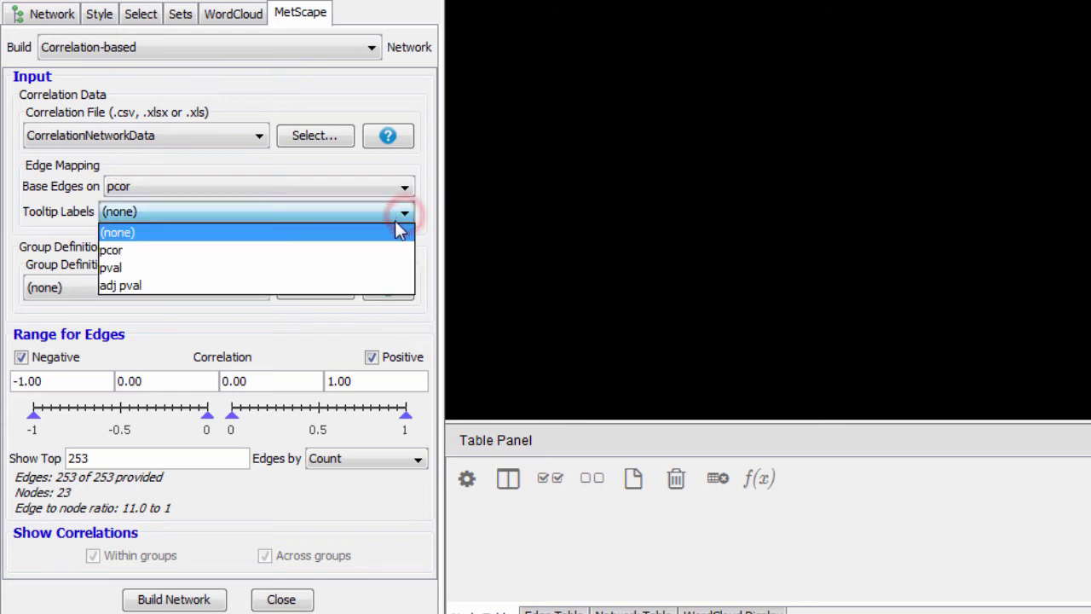
{"action": "left_click", "coordinate": [384, 267]}
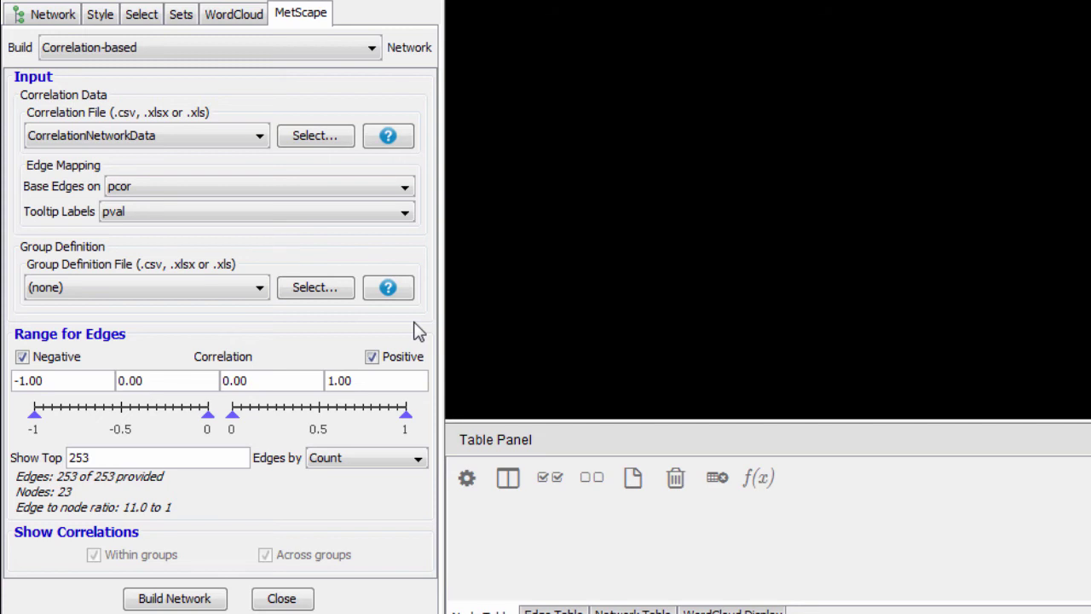
Step: Try narrower positive correlation limits, then restore the full 0–1 range and build the network
{"action": "left_click", "coordinate": [406, 416]}
{"action": "left_click_drag", "start_coordinate": [404, 416], "coordinate": [363, 415]}
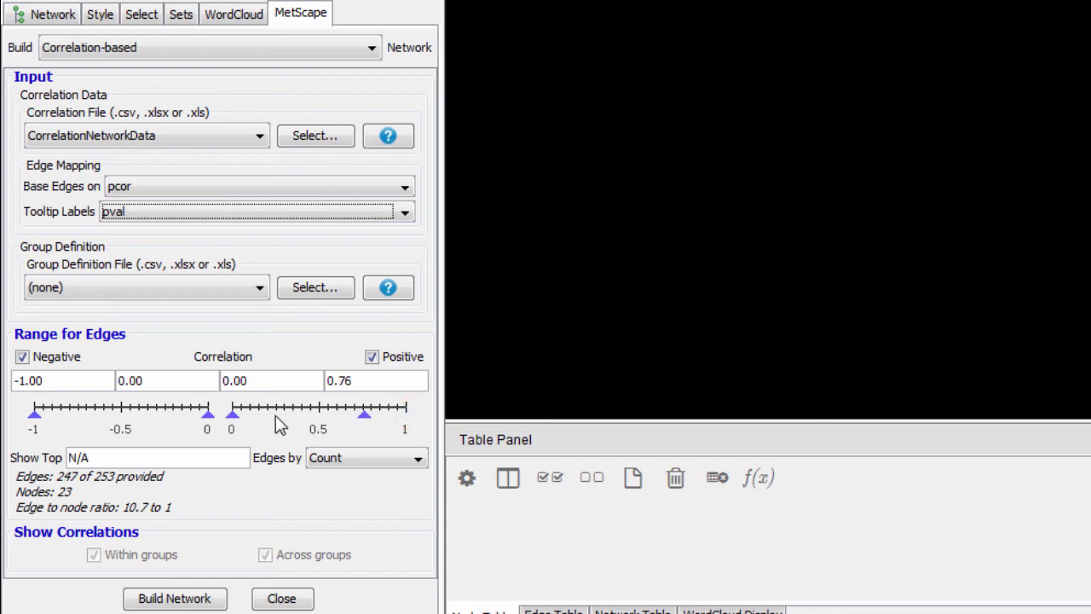
{"action": "left_click_drag", "start_coordinate": [234, 415], "coordinate": [288, 416]}
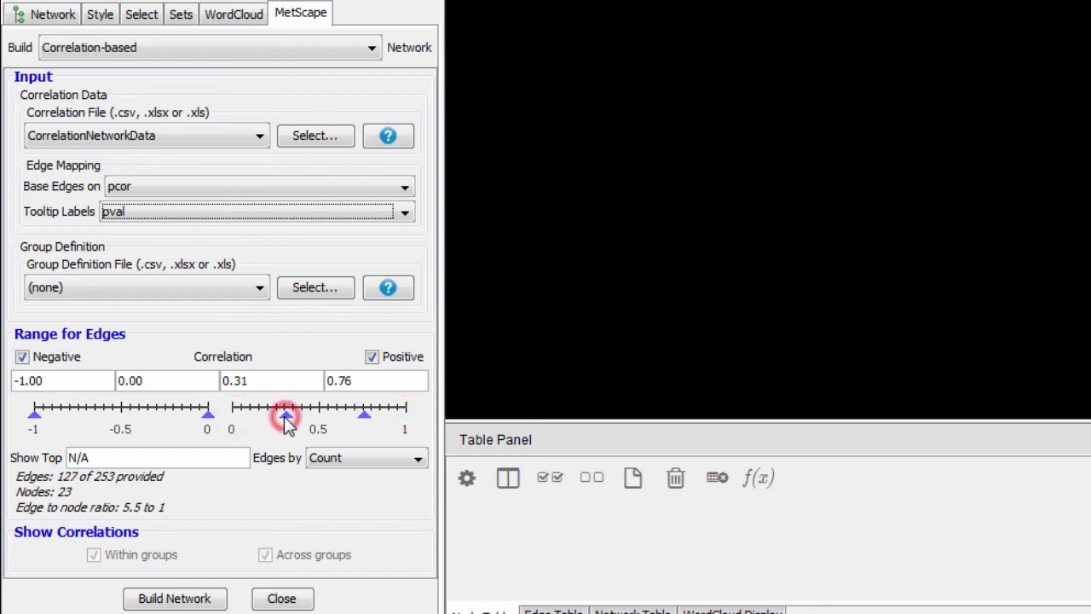
{"action": "left_click_drag", "start_coordinate": [286, 416], "coordinate": [232, 416]}
{"action": "left_click_drag", "start_coordinate": [364, 416], "coordinate": [406, 418]}
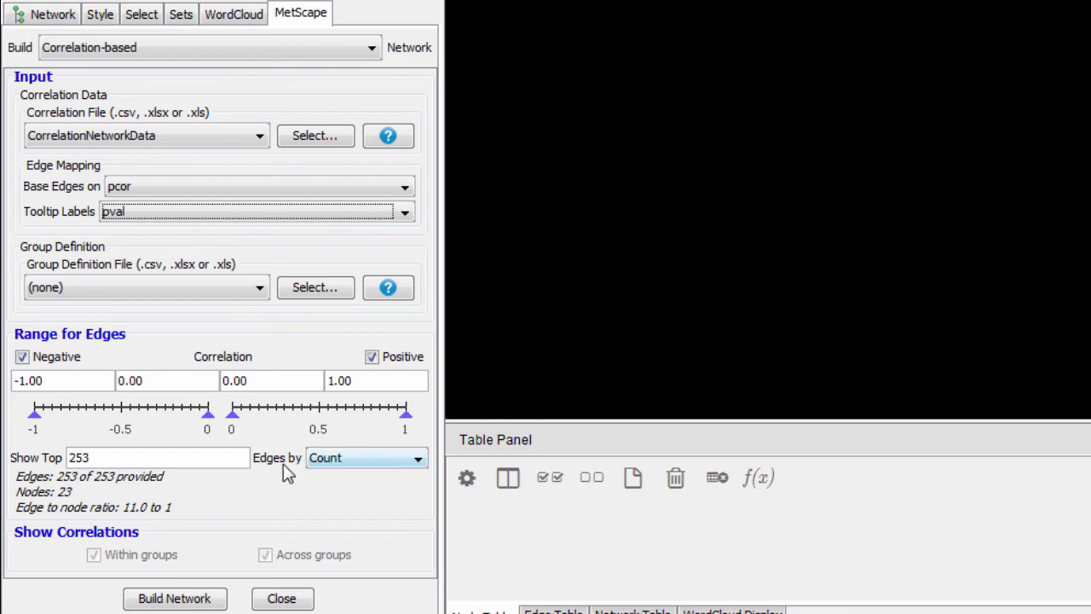
{"action": "left_click", "coordinate": [182, 599]}
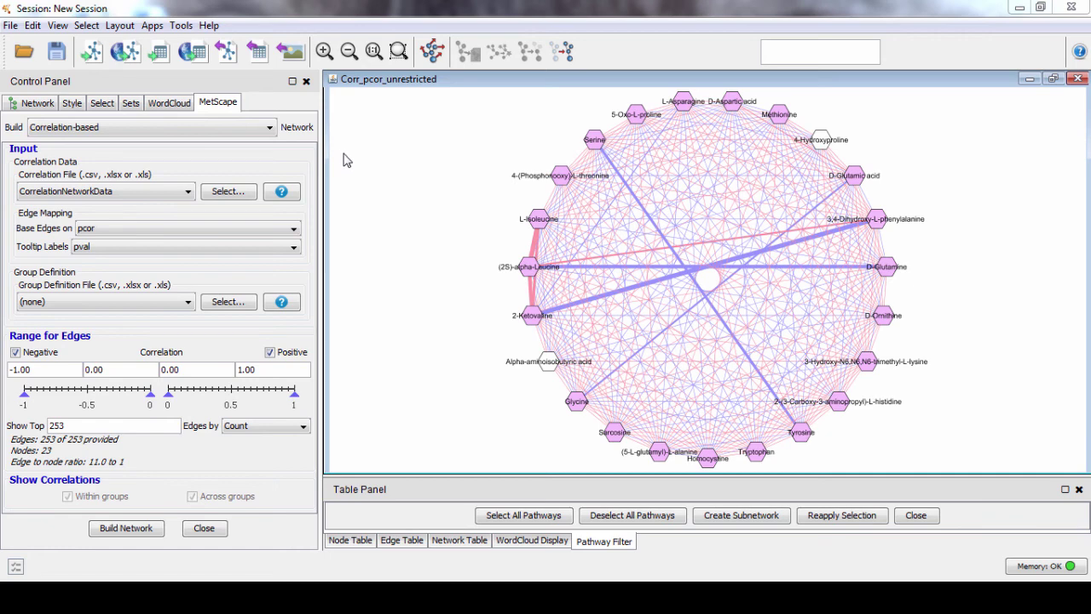
Step: Bring up the Apps menu listing MetScape's options
{"action": "left_click", "coordinate": [152, 25]}
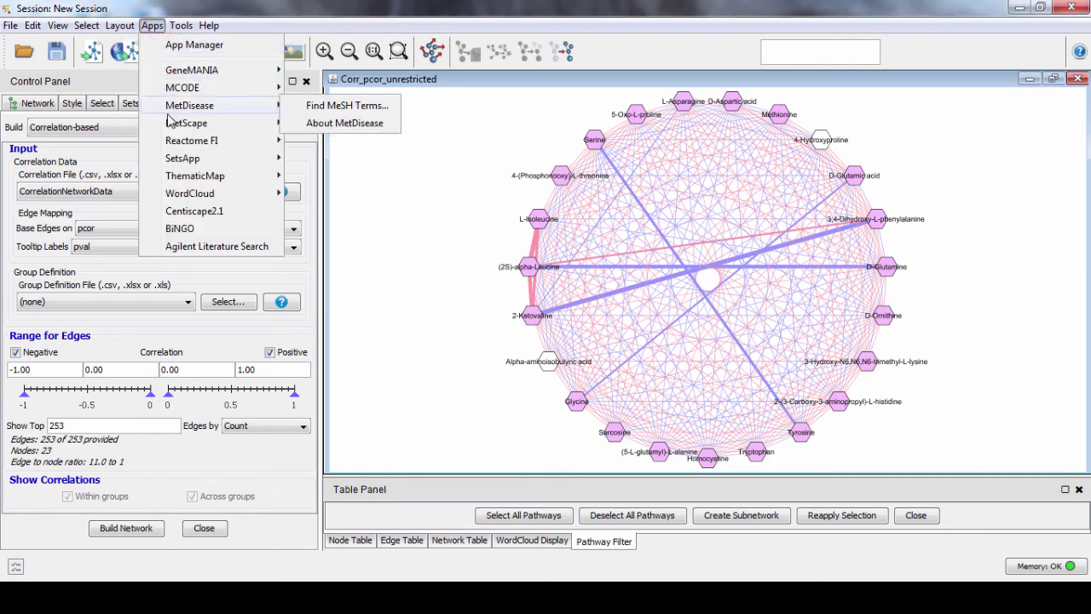
{"action": "mouse_move", "coordinate": [186, 123]}
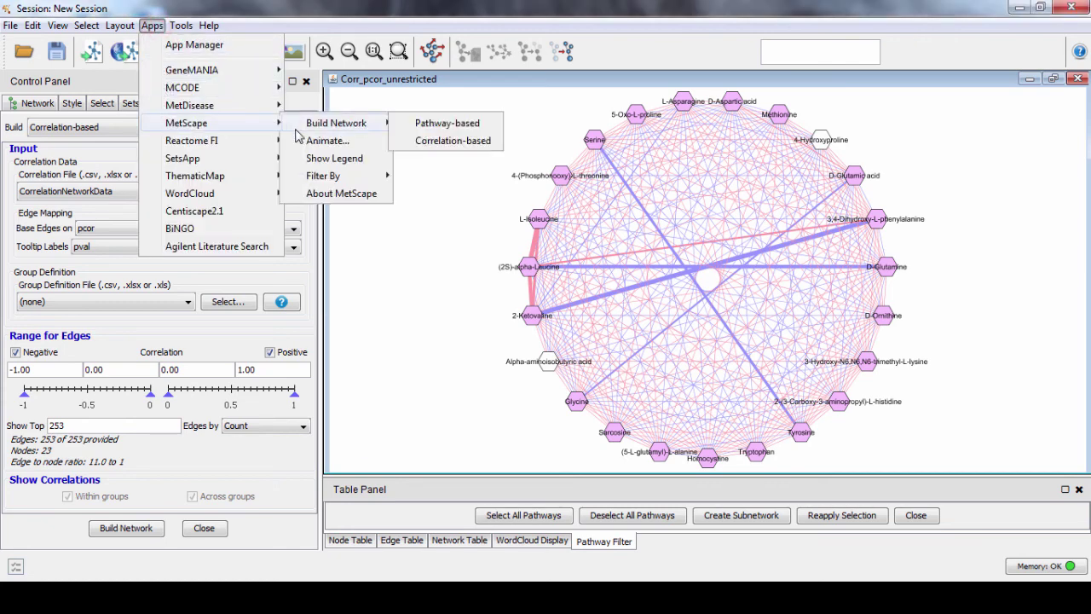
Step: Show the MetScape legend and position its window beside the network
{"action": "left_click", "coordinate": [299, 159]}
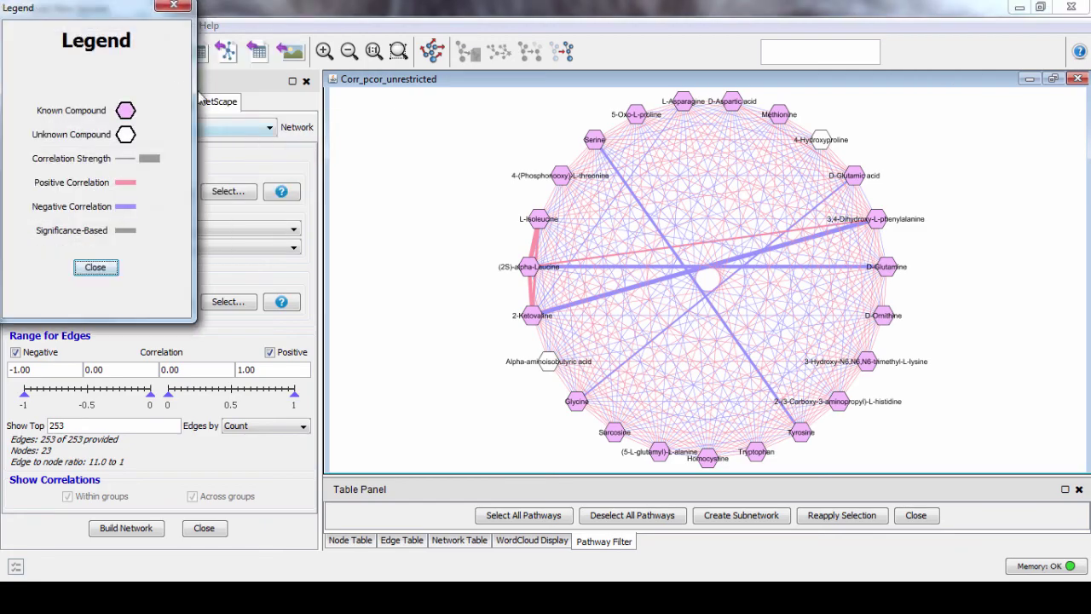
{"action": "left_click_drag", "start_coordinate": [121, 9], "coordinate": [378, 143]}
{"action": "left_click_drag", "start_coordinate": [267, 113], "coordinate": [202, 82]}
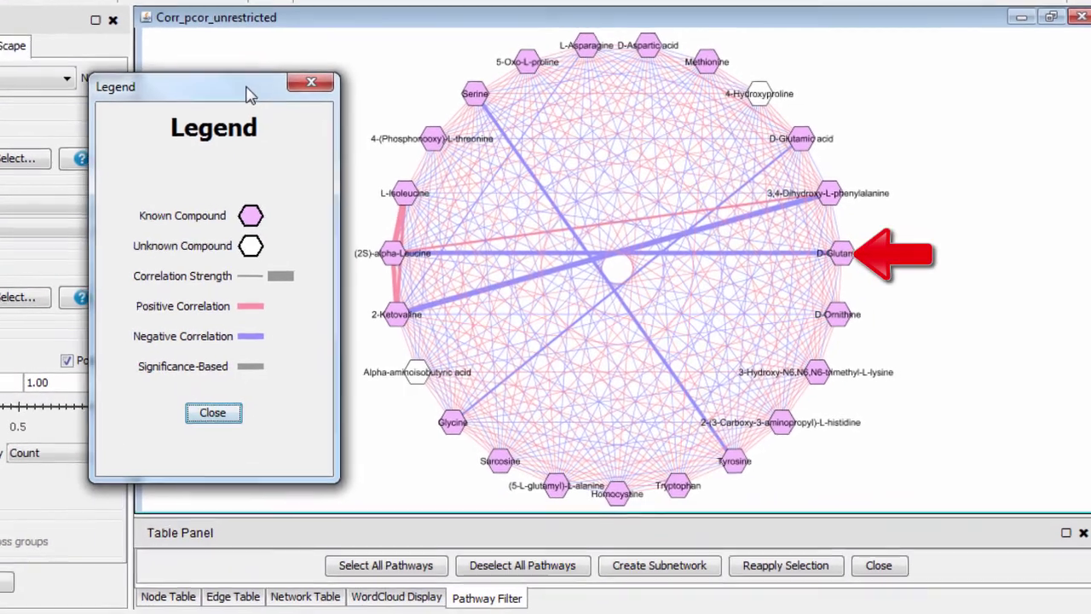